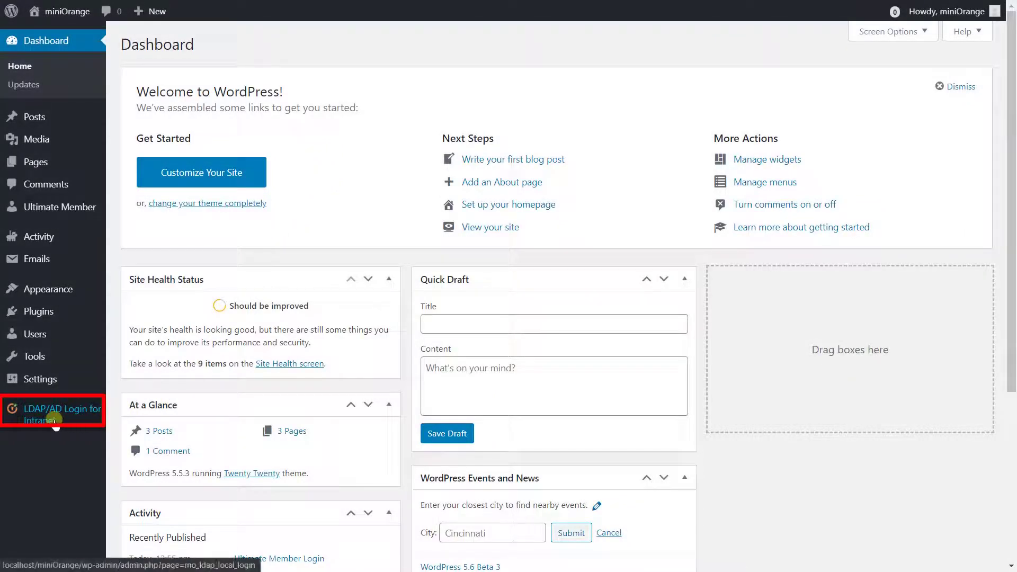
- Open the LDAP/AD Login for Intranet plugin settings and scroll to the attribute mapping section
{"action": "left_click", "coordinate": [55, 421]}
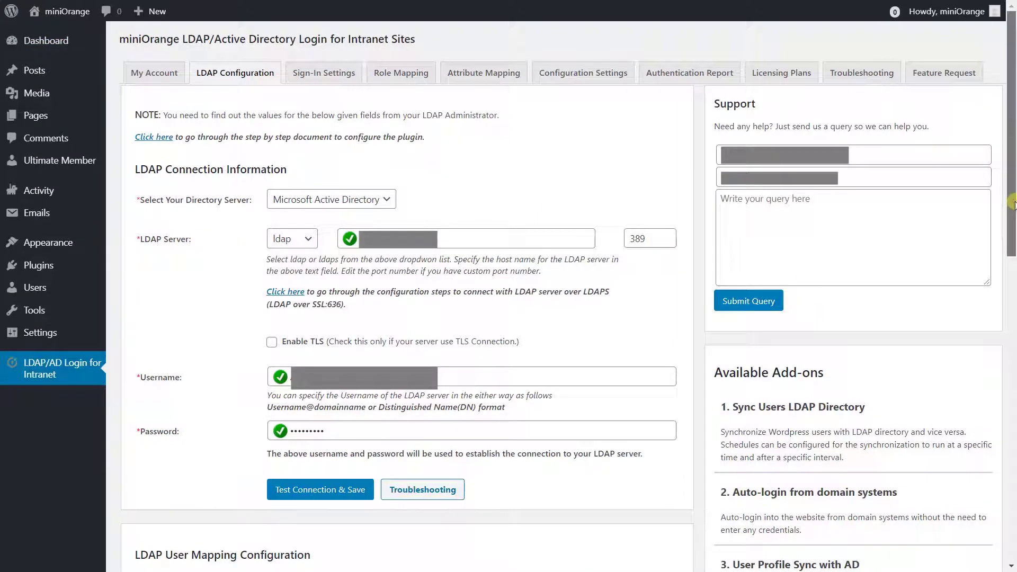
{"action": "scroll", "coordinate": [1013, 390], "scroll_direction": "down", "scroll_amount": 8}
{"action": "left_click_drag", "start_coordinate": [1013, 391], "coordinate": [1013, 466]}
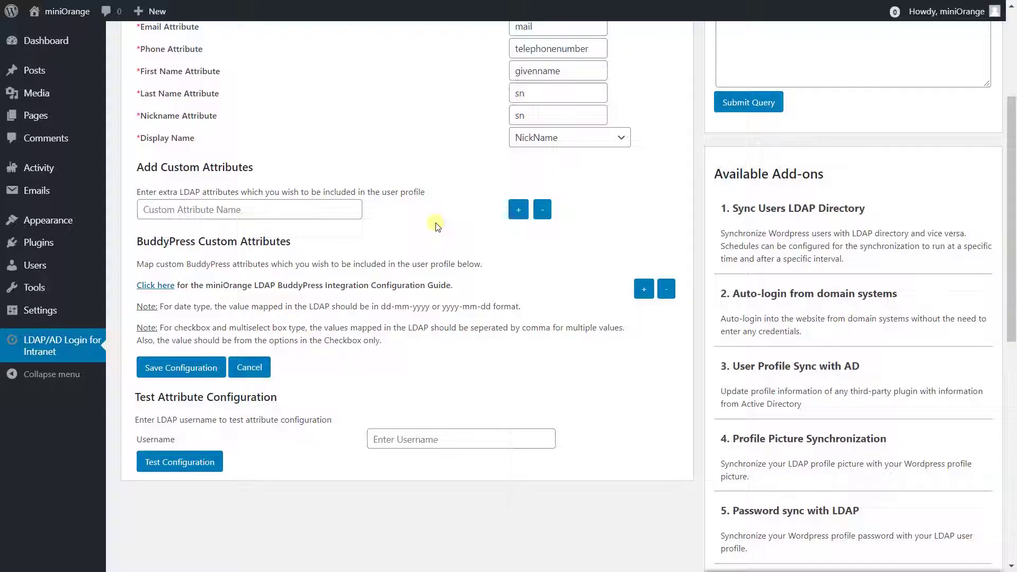
{"action": "scroll", "coordinate": [434, 224], "scroll_direction": "down", "scroll_amount": 2}
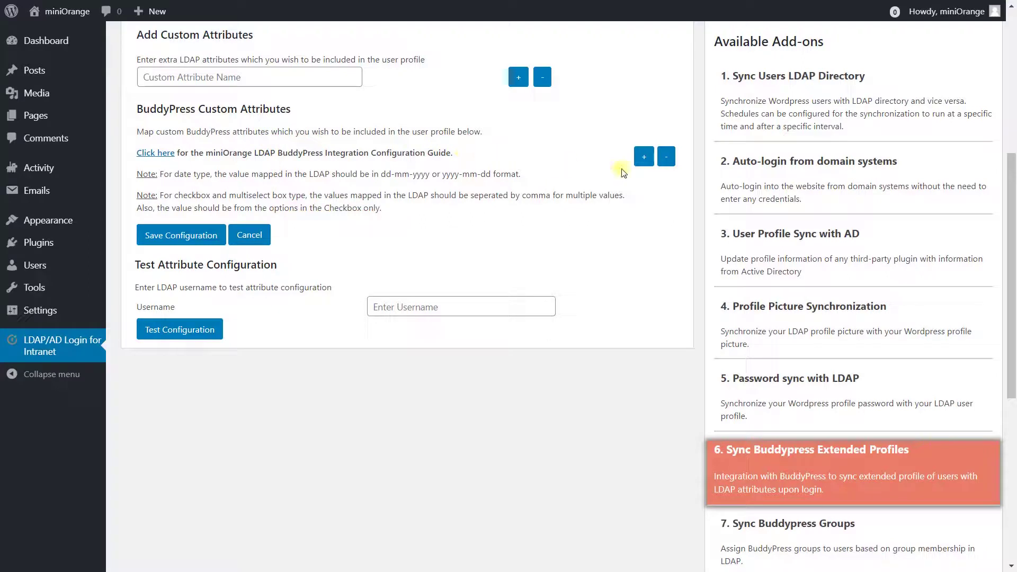
- Map the BuddyPress Name field to samaccountname, save, and enter the test username
{"action": "left_click", "coordinate": [639, 159]}
{"action": "left_click", "coordinate": [334, 235]}
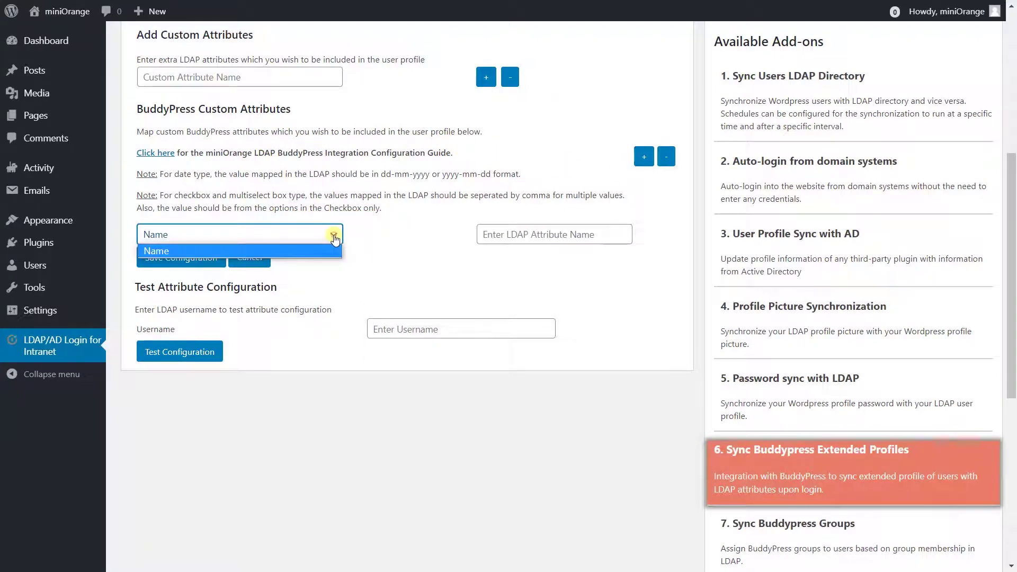
{"action": "left_click", "coordinate": [516, 237]}
{"action": "type", "text": "sam"}
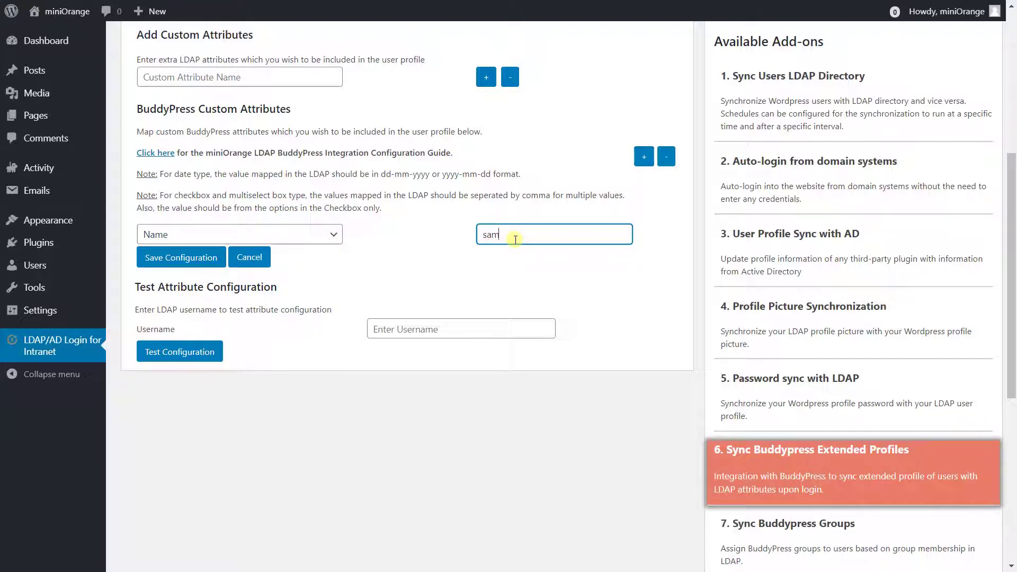
{"action": "type", "text": "accountname"}
{"action": "left_click", "coordinate": [199, 265]}
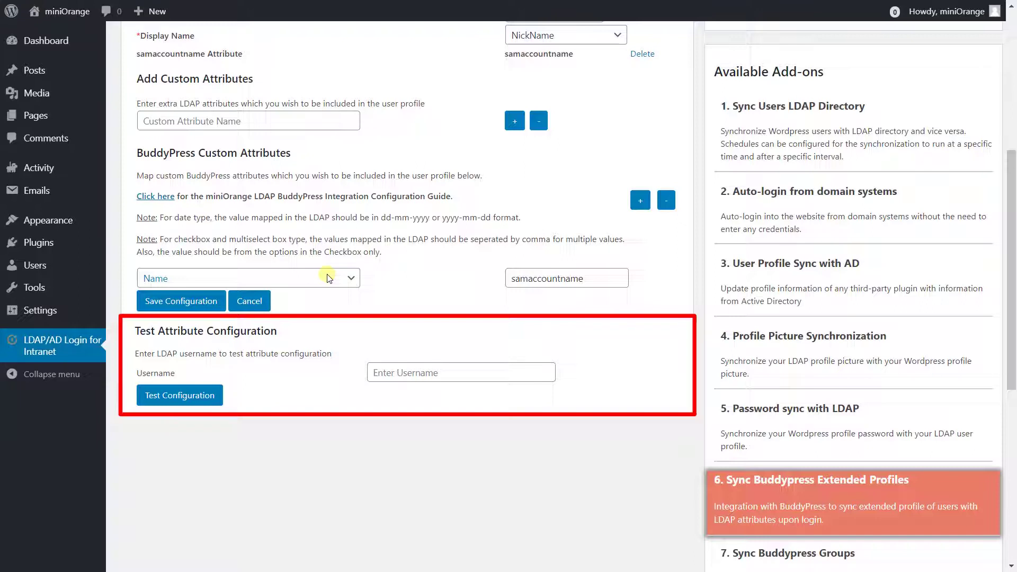
{"action": "type", "text": "k"}
{"action": "type", "text": "evin"}
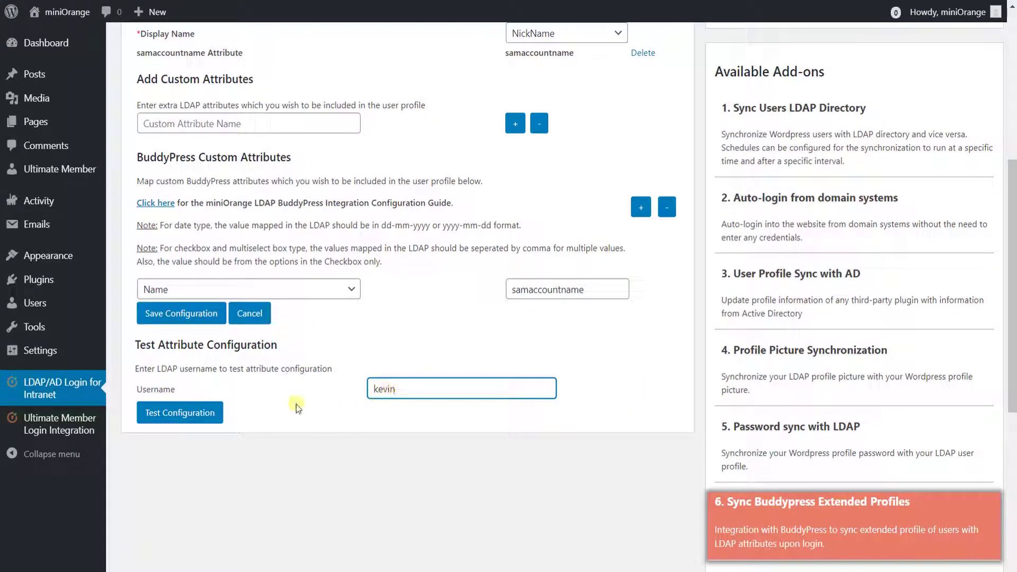
- Run the attribute mapping test and close the TEST SUCCESSFUL results
{"action": "left_click", "coordinate": [204, 412]}
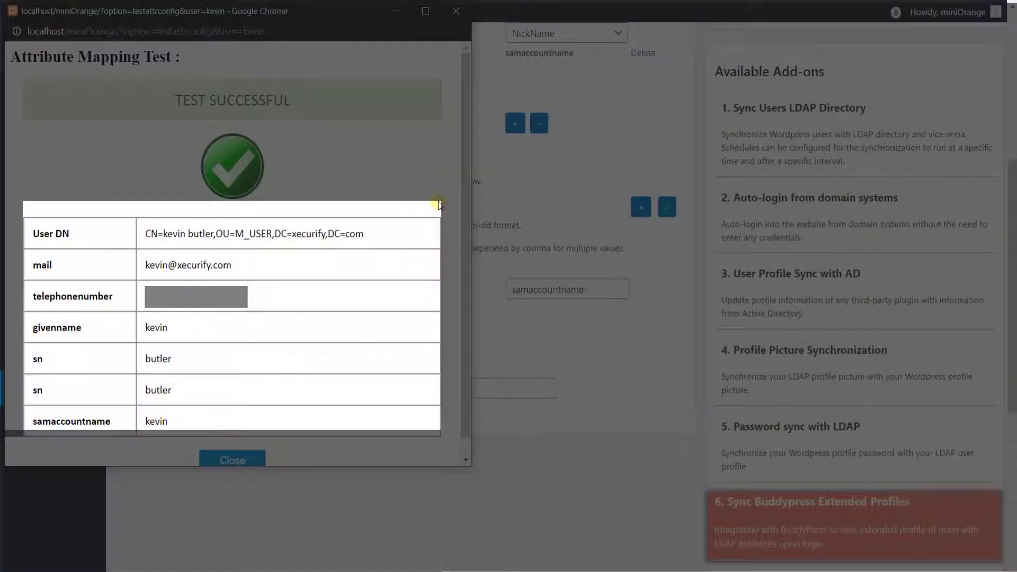
{"action": "scroll", "coordinate": [440, 206], "scroll_direction": "down", "scroll_amount": 1}
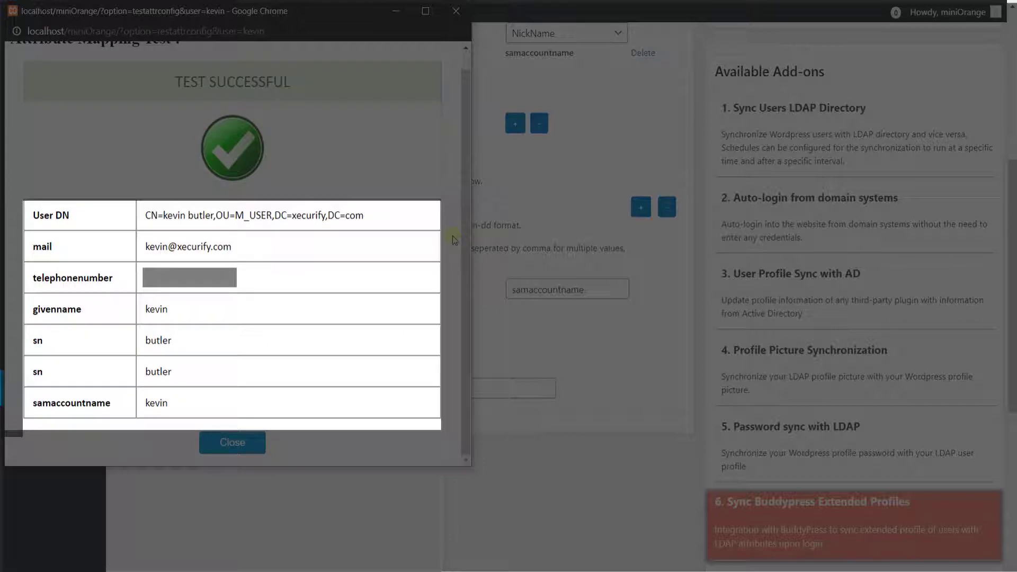
{"action": "left_click", "coordinate": [257, 444]}
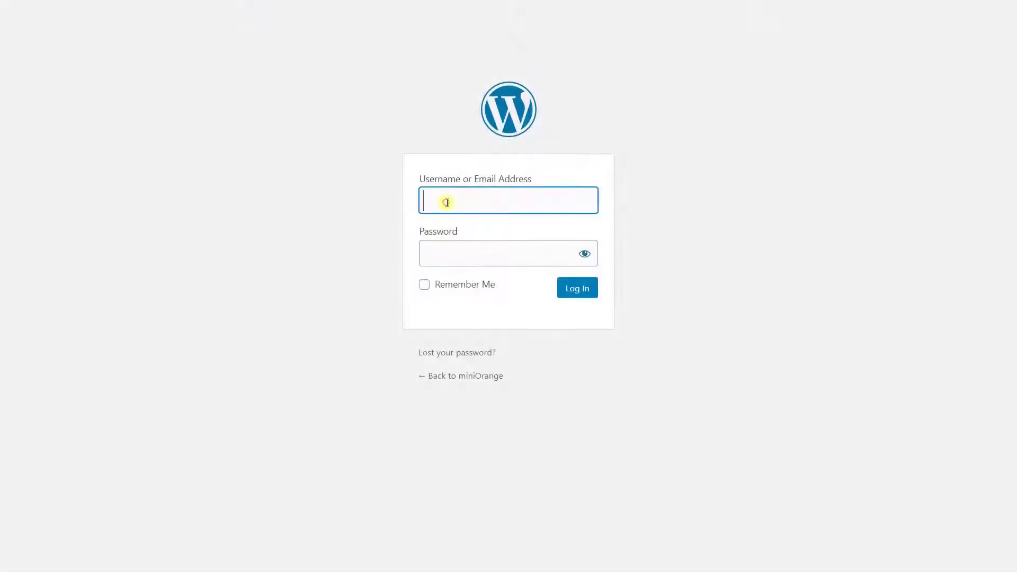
- Log back in with the test user's username and password
{"action": "type", "text": "kevin"}
{"action": "key", "text": "Tab"}
{"action": "type", "text": "•••••••••"}
{"action": "left_click", "coordinate": [574, 290]}
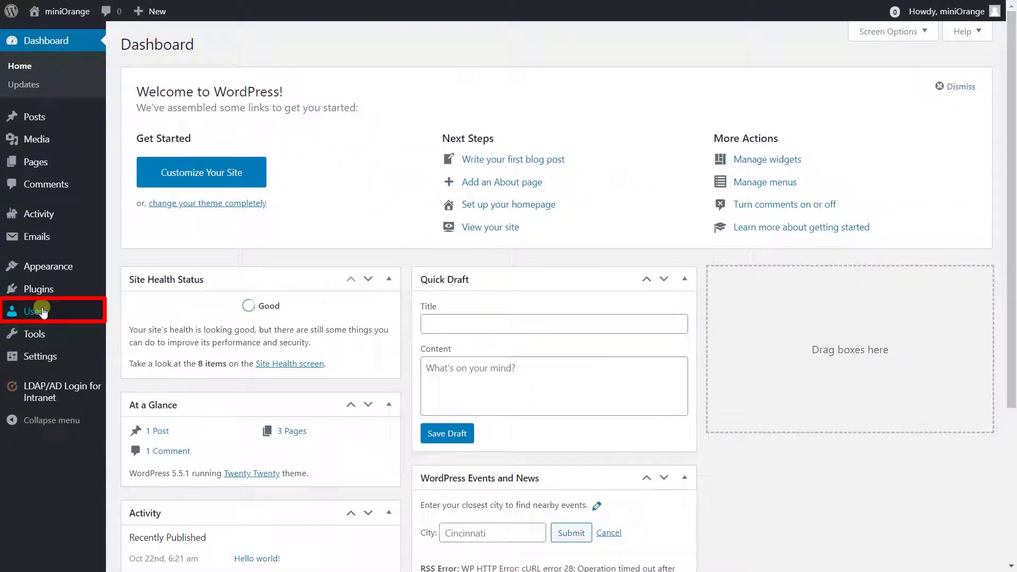
- Open the test user's Edit page from All Users and view the Extended Profile tab
{"action": "left_click", "coordinate": [42, 311]}
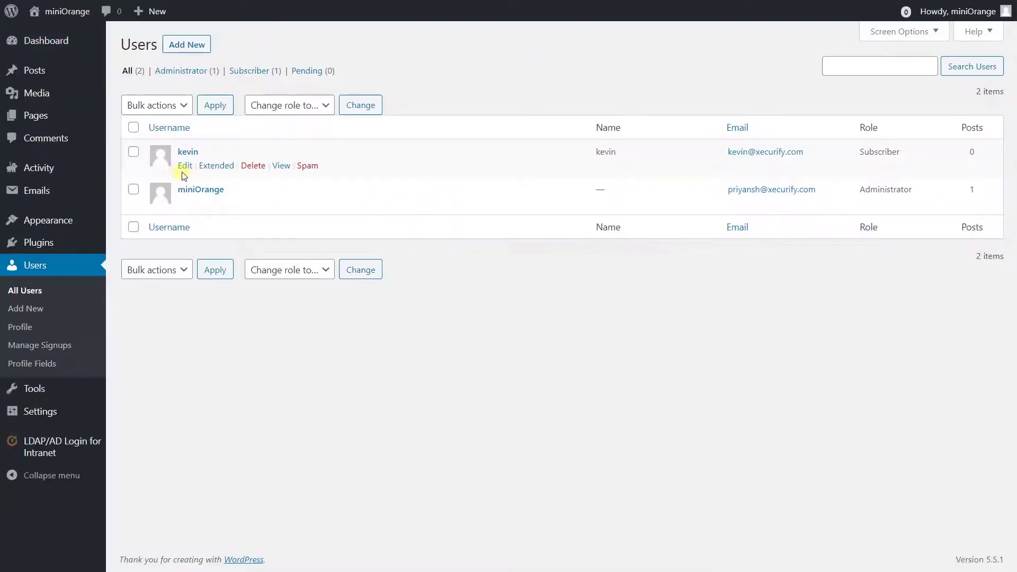
{"action": "left_click", "coordinate": [184, 168]}
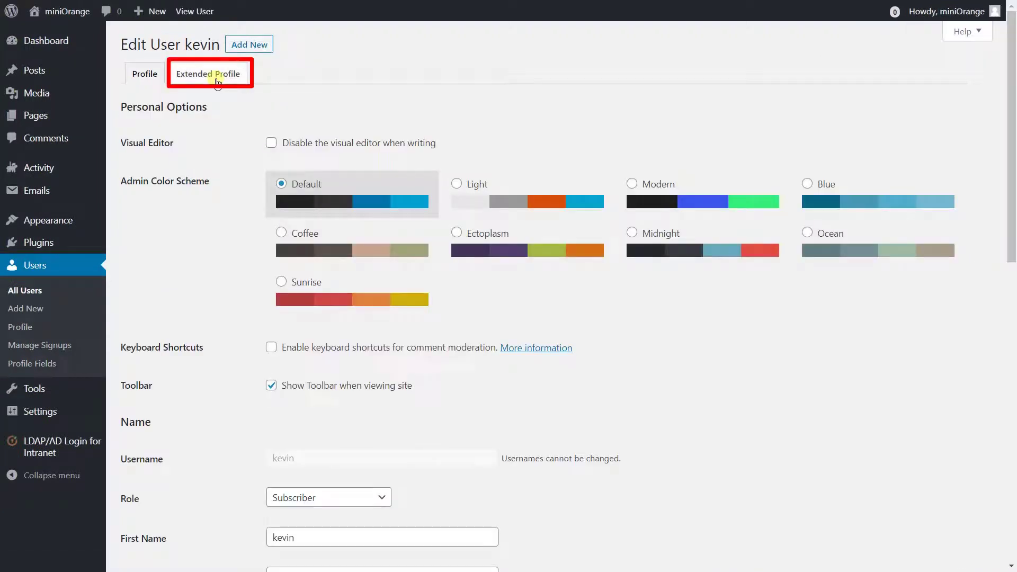
{"action": "left_click", "coordinate": [218, 78]}
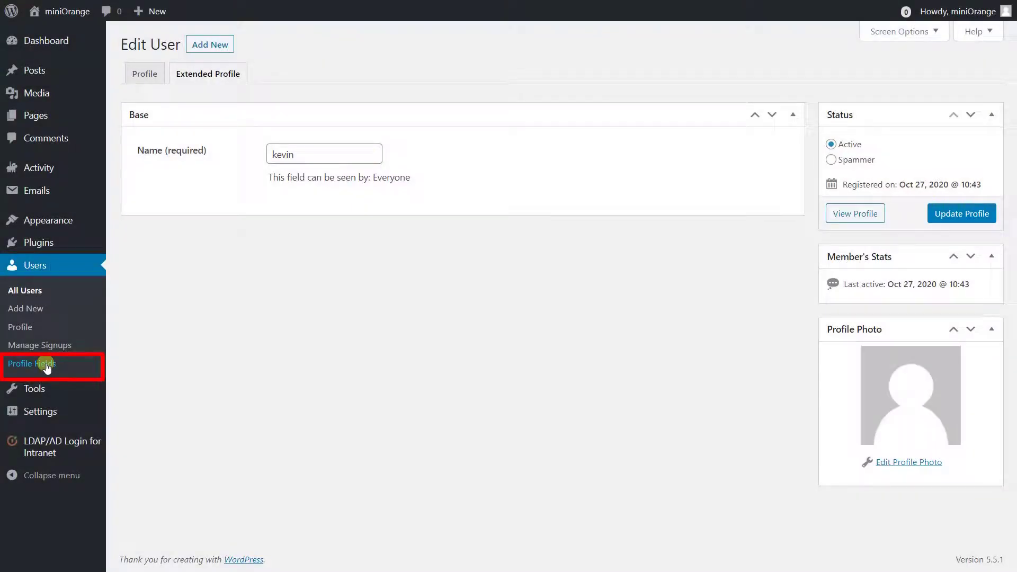
- Create two new profile fields in Users > Profile Fields, named Company and Department
{"action": "left_click", "coordinate": [46, 366]}
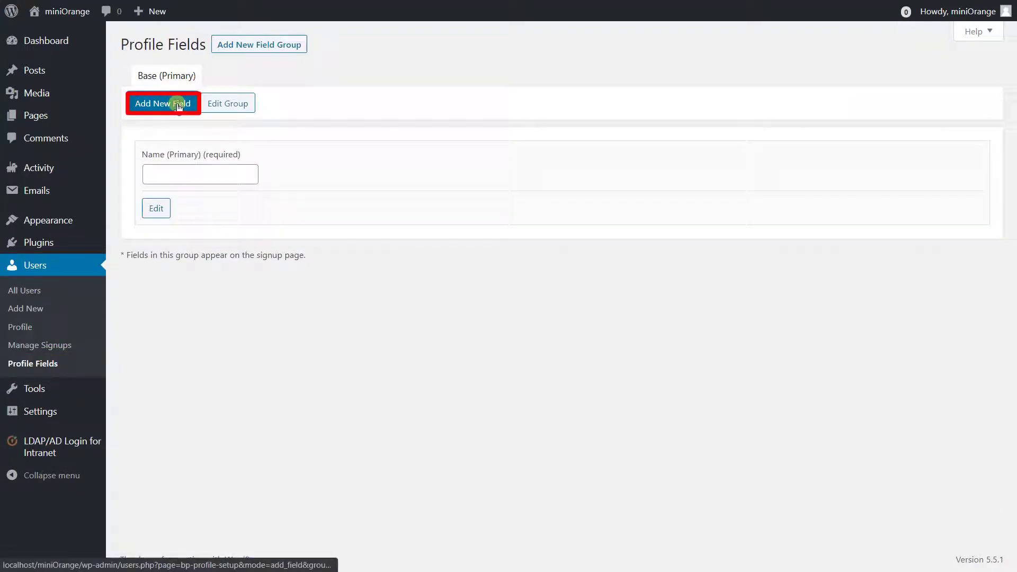
{"action": "left_click", "coordinate": [178, 105]}
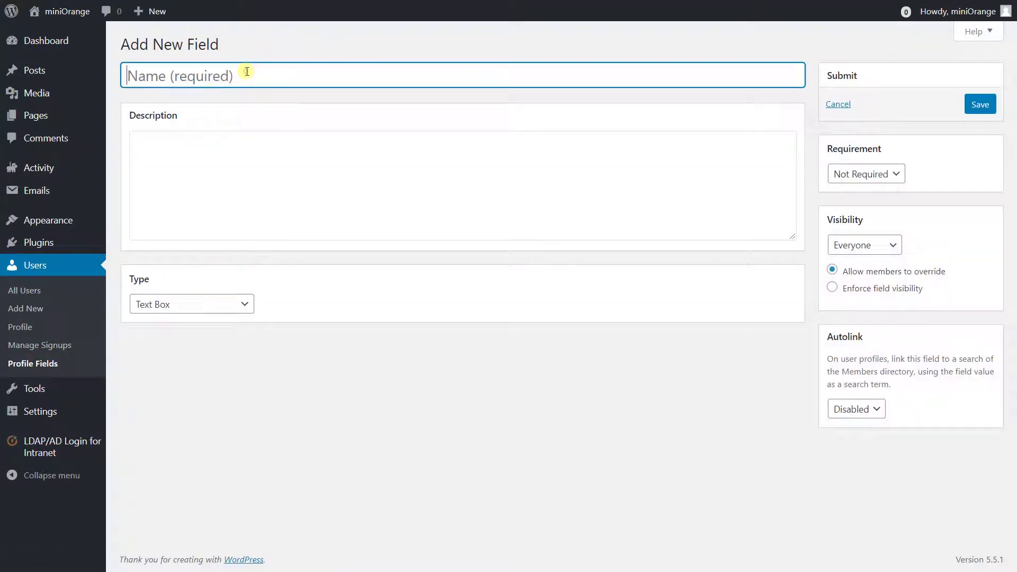
{"action": "type", "text": "Company"}
{"action": "left_click", "coordinate": [978, 106]}
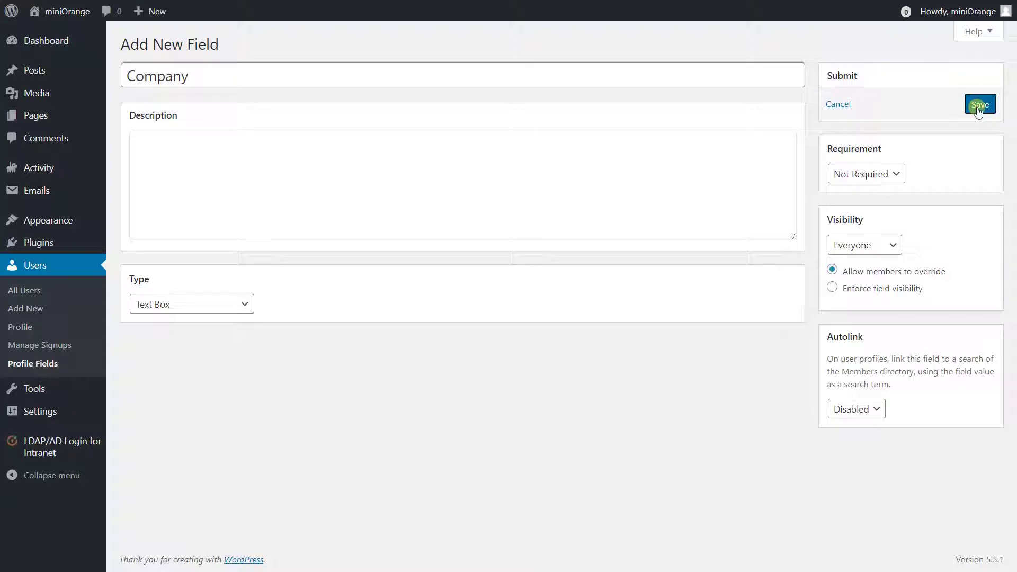
{"action": "left_click", "coordinate": [168, 137]}
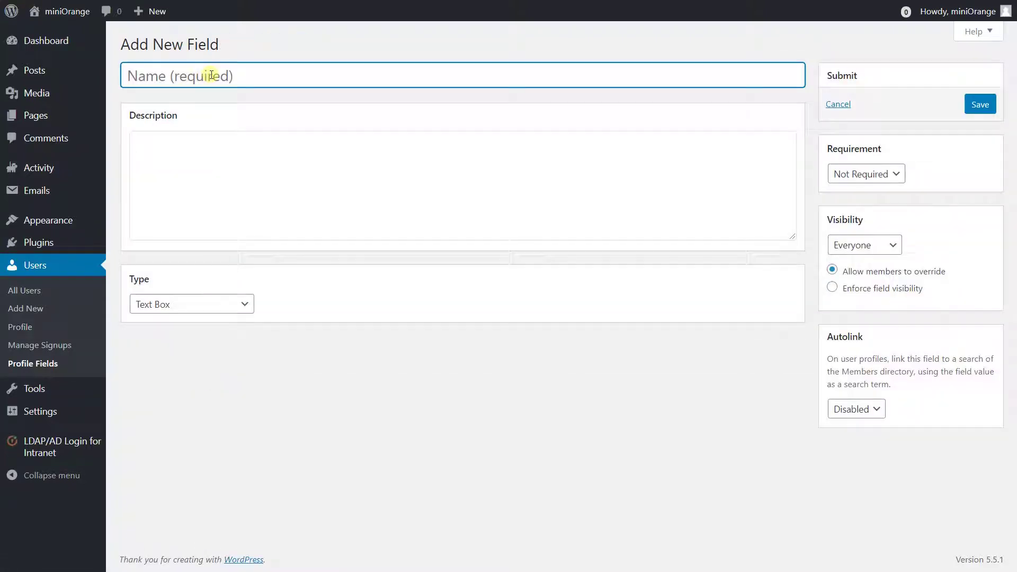
{"action": "type", "text": "Department"}
{"action": "left_click", "coordinate": [980, 105]}
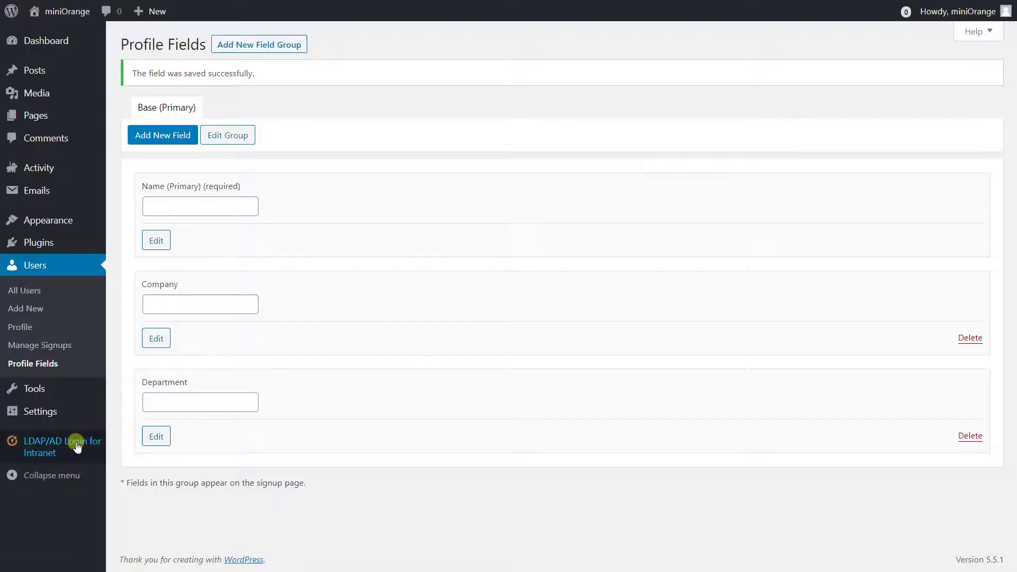
- In the plugin's Attribute Mapping, add a BuddyPress row mapping Company to LDAP attribute company
{"action": "left_click", "coordinate": [80, 443]}
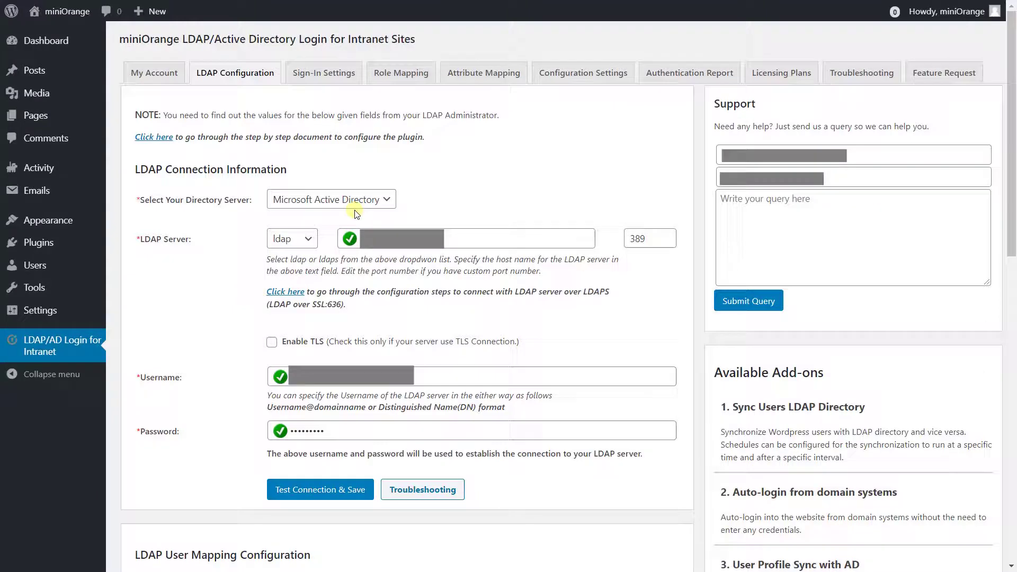
{"action": "left_click", "coordinate": [494, 81]}
{"action": "scroll", "coordinate": [467, 209], "scroll_direction": "down", "scroll_amount": 6}
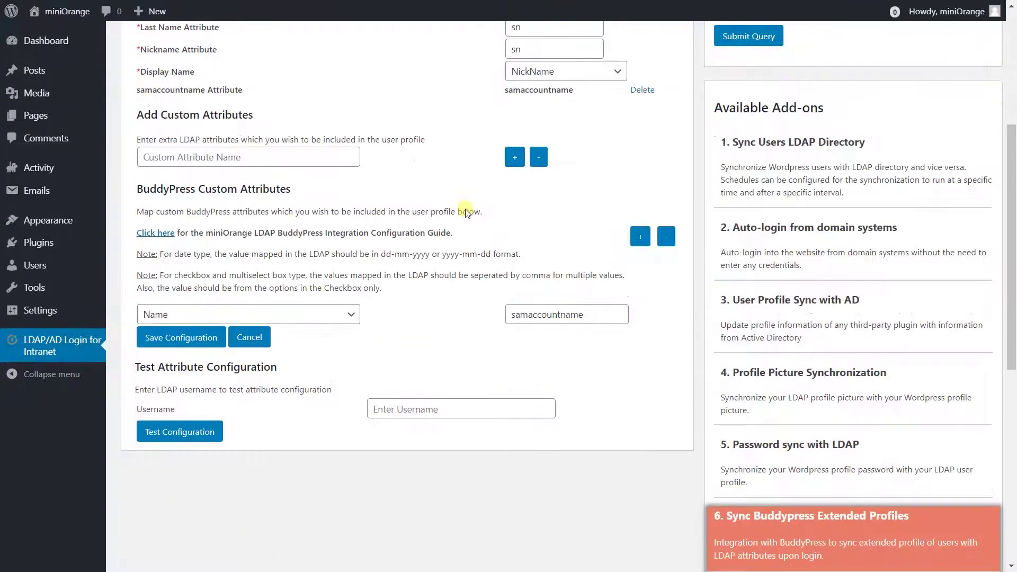
{"action": "left_click", "coordinate": [640, 170]}
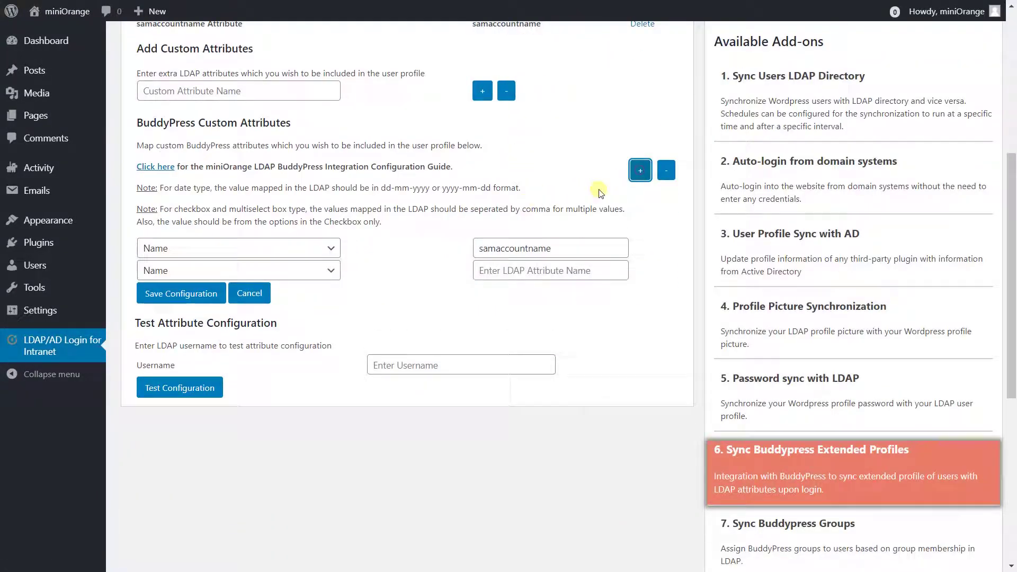
{"action": "left_click", "coordinate": [332, 271]}
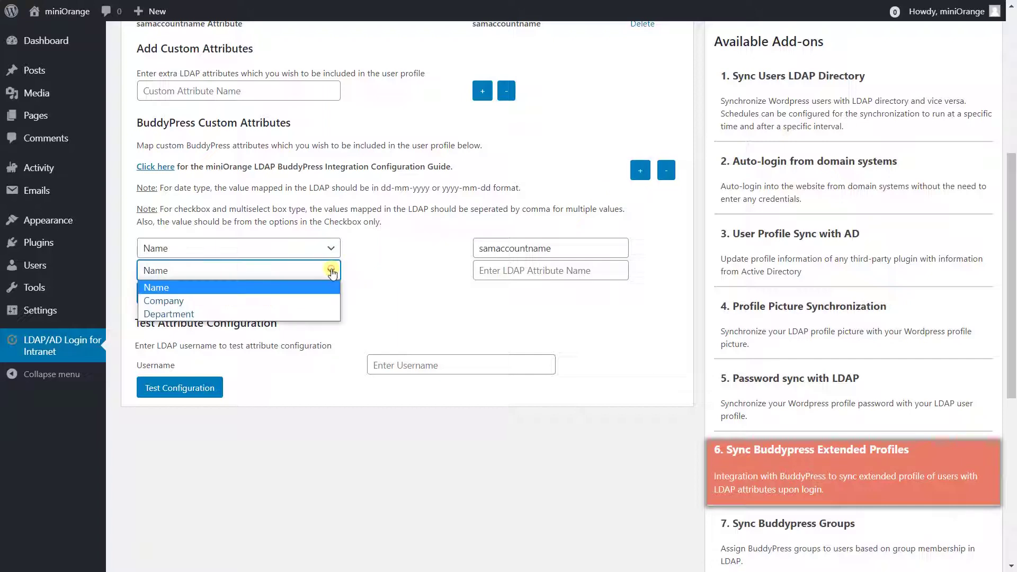
{"action": "left_click", "coordinate": [321, 300]}
{"action": "left_click", "coordinate": [568, 267]}
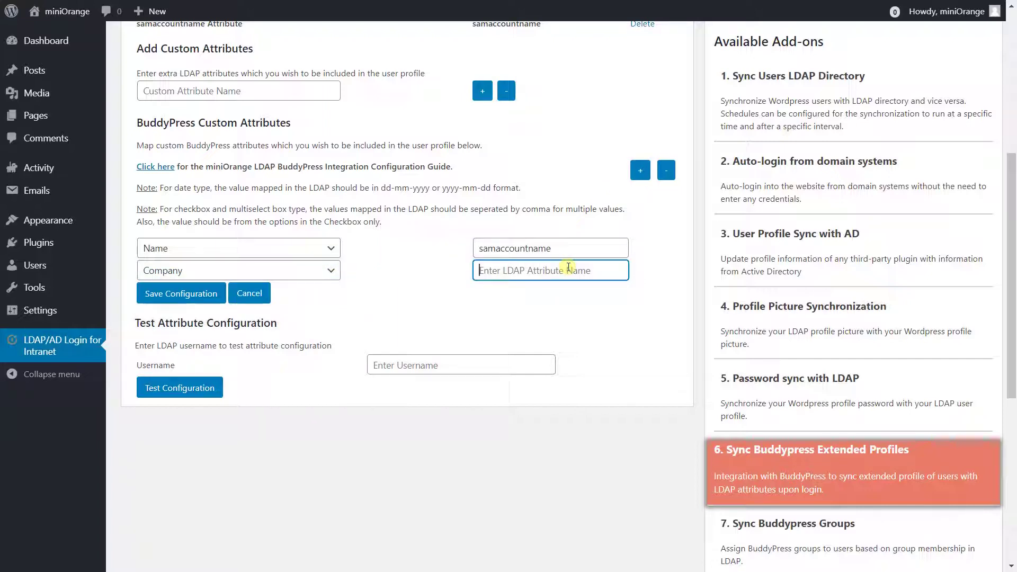
{"action": "type", "text": "company"}
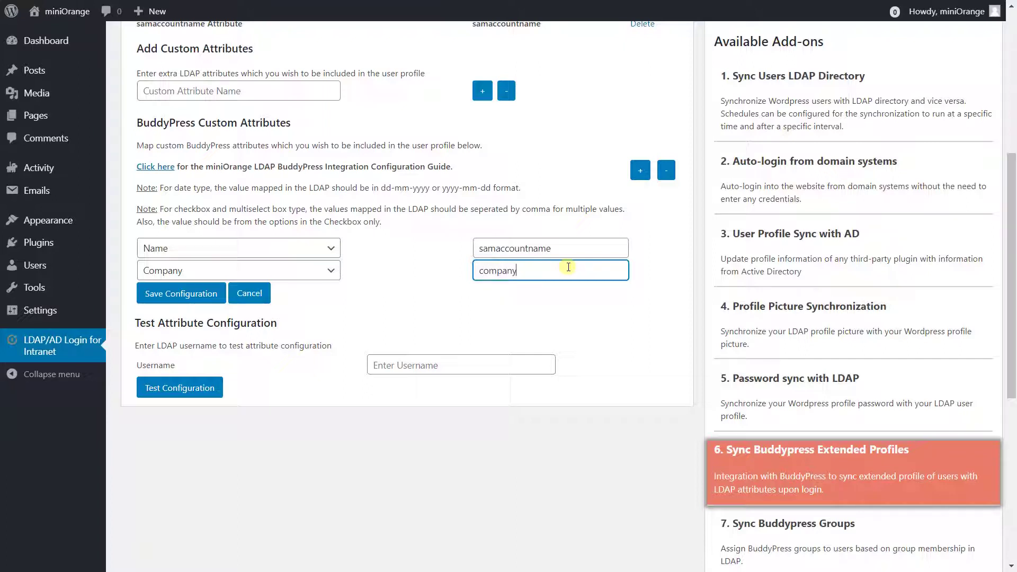
- Add a third row mapping Department to department and save the configuration
{"action": "left_click", "coordinate": [640, 170]}
{"action": "left_click", "coordinate": [329, 295]}
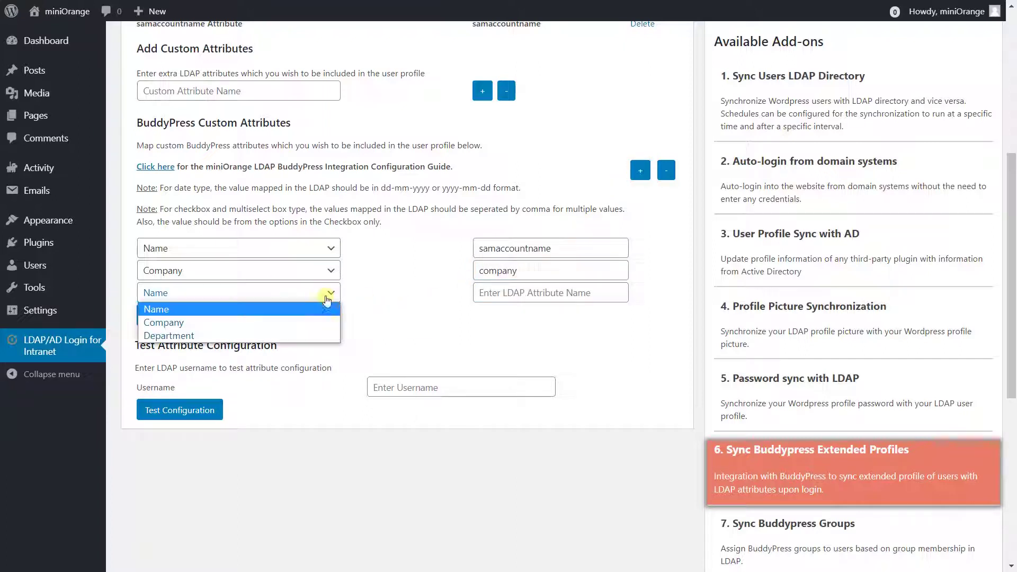
{"action": "left_click", "coordinate": [287, 338]}
{"action": "left_click", "coordinate": [495, 293]}
{"action": "type", "text": "department"}
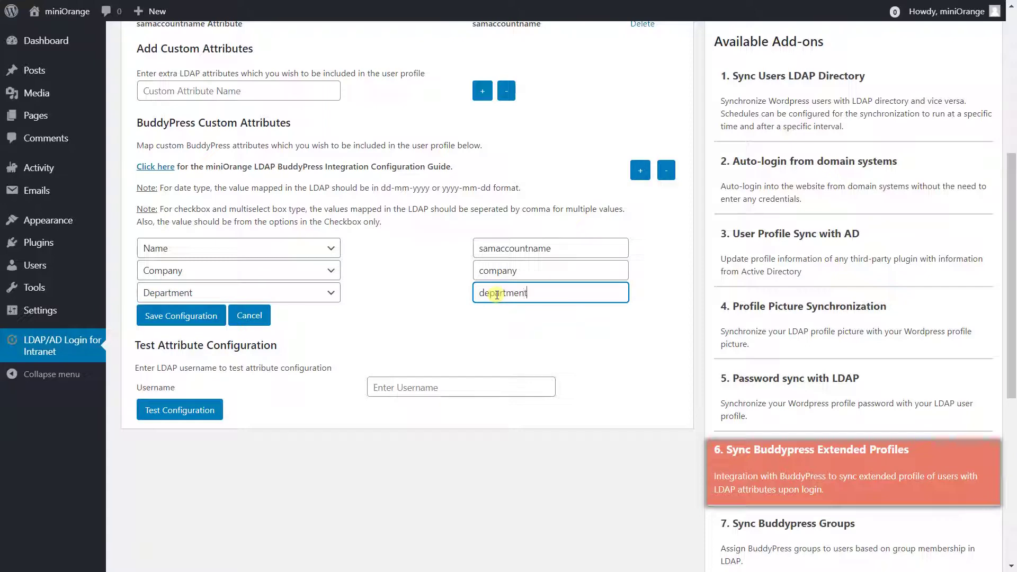
{"action": "left_click", "coordinate": [176, 316]}
{"action": "scroll", "coordinate": [227, 323], "scroll_direction": "down", "scroll_amount": 5}
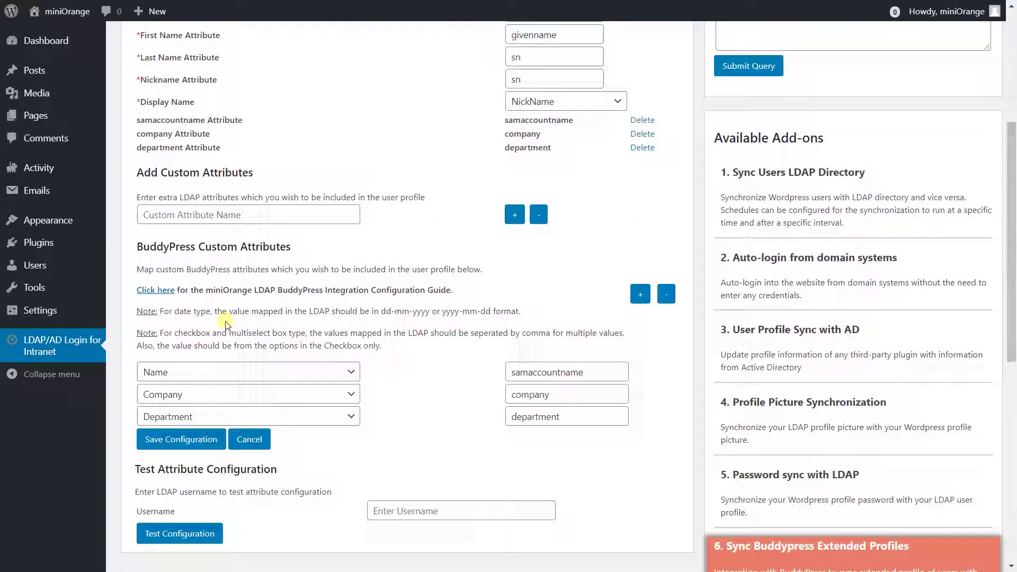
{"action": "scroll", "coordinate": [227, 324], "scroll_direction": "down", "scroll_amount": 2}
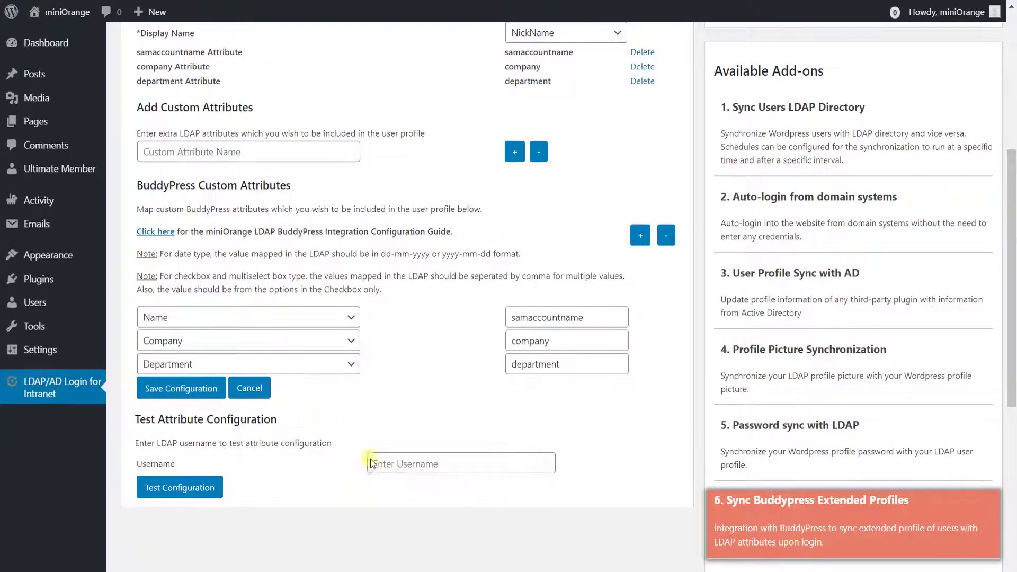
- Test the mapping for the test username, confirming company miniOrange and department IT, then close results
{"action": "left_click", "coordinate": [379, 463]}
{"action": "type", "text": "kevin"}
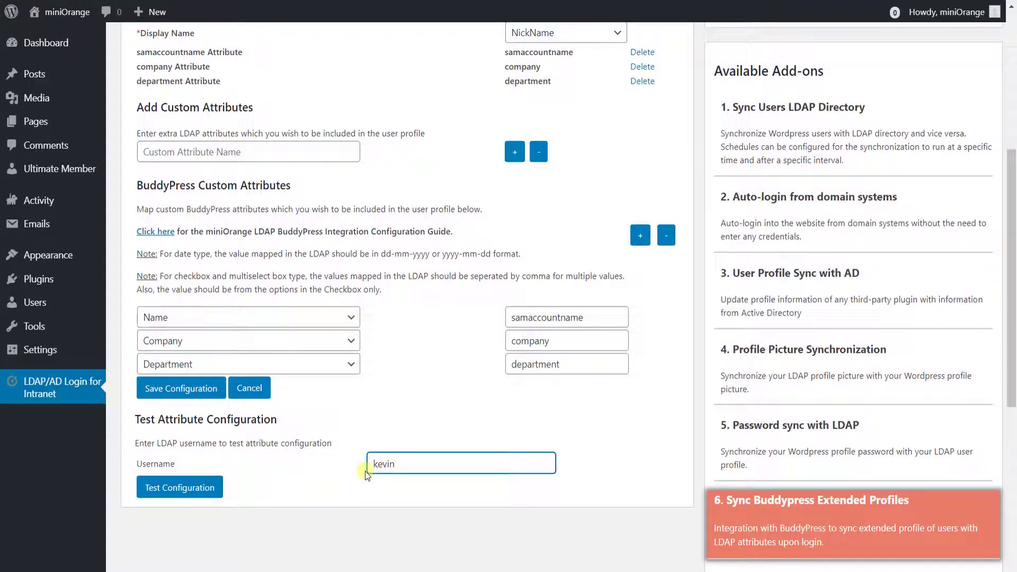
{"action": "left_click", "coordinate": [206, 487]}
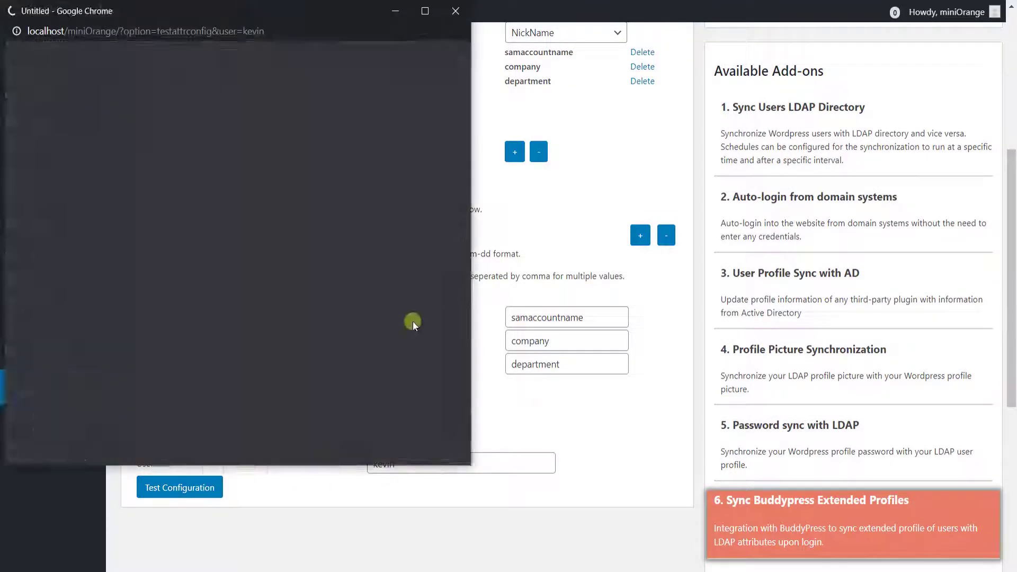
{"action": "scroll", "coordinate": [382, 242], "scroll_direction": "down", "scroll_amount": 2}
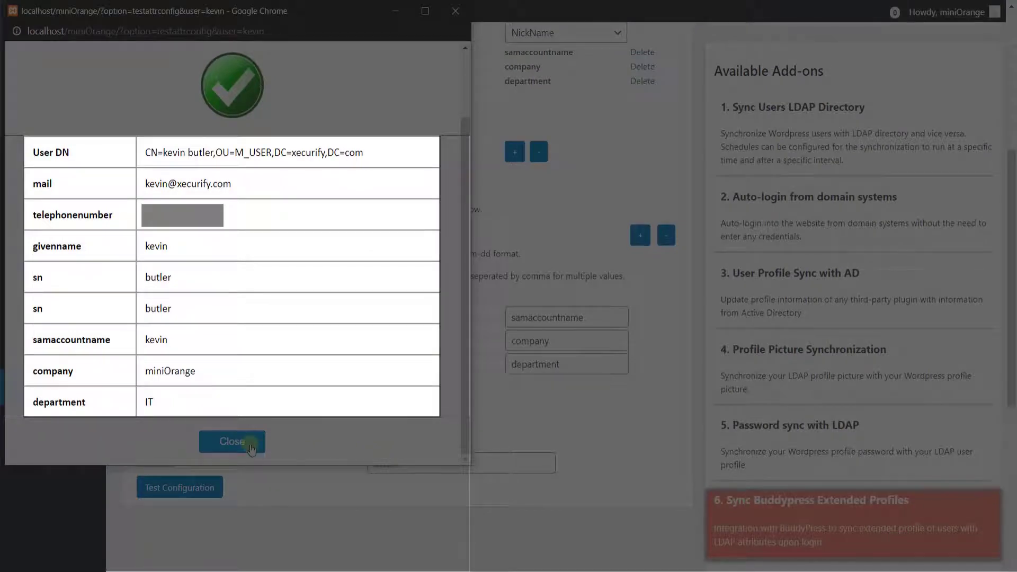
{"action": "left_click", "coordinate": [233, 442]}
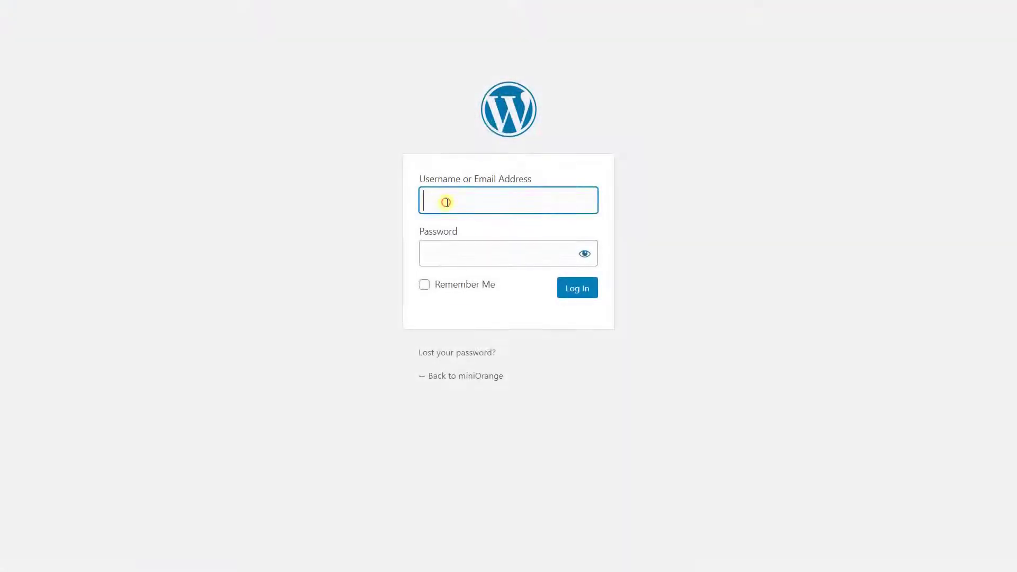
- Sign in with the LDAP test user's username and password
{"action": "type", "text": "kevin"}
{"action": "key", "text": "Tab"}
{"action": "type", "text": "•••••••••"}
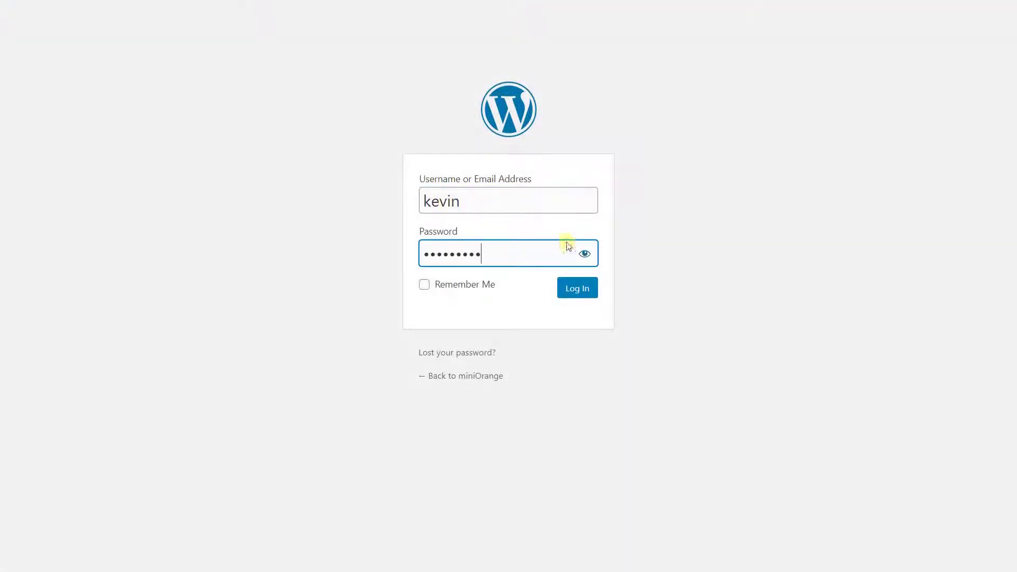
{"action": "left_click", "coordinate": [574, 290]}
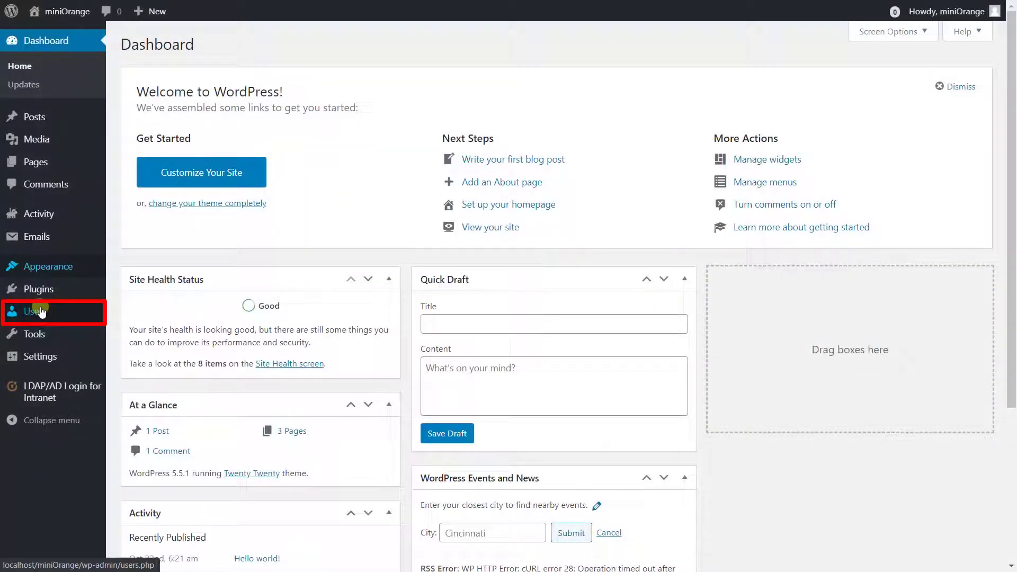
- Open the test user's Edit page from All Users and show the Extended Profile tab
{"action": "left_click", "coordinate": [42, 313]}
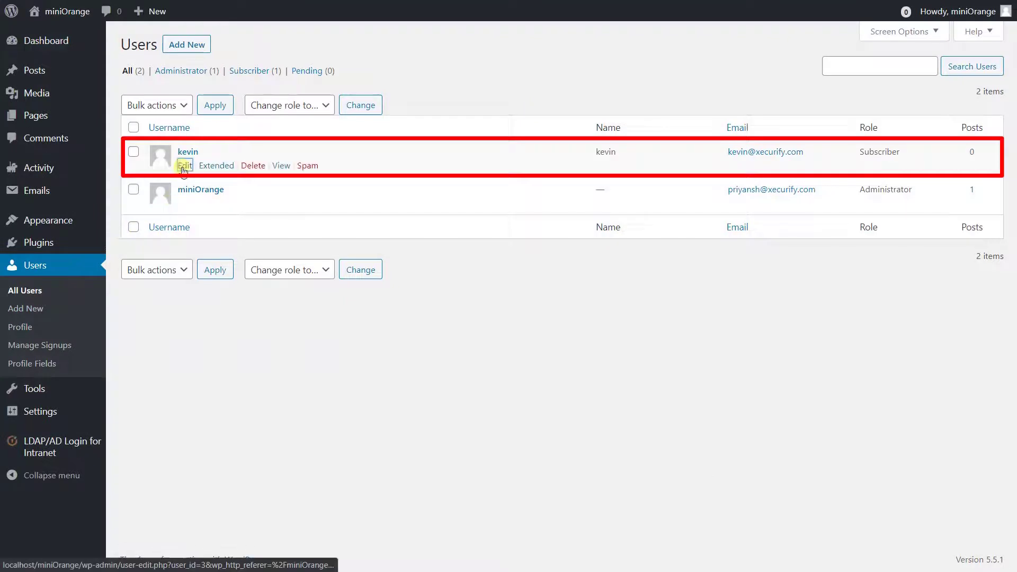
{"action": "left_click", "coordinate": [184, 167]}
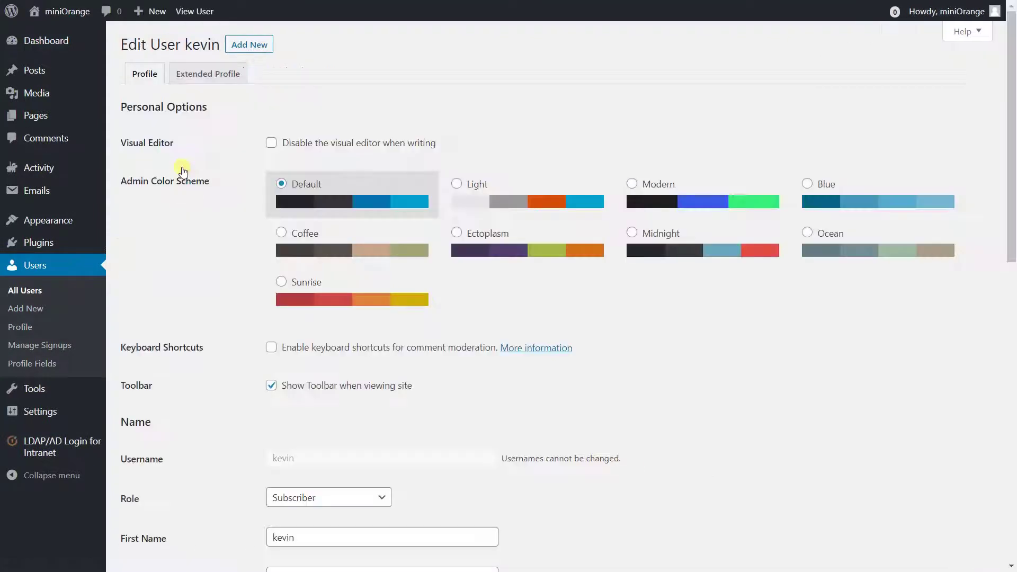
{"action": "left_click", "coordinate": [210, 79]}
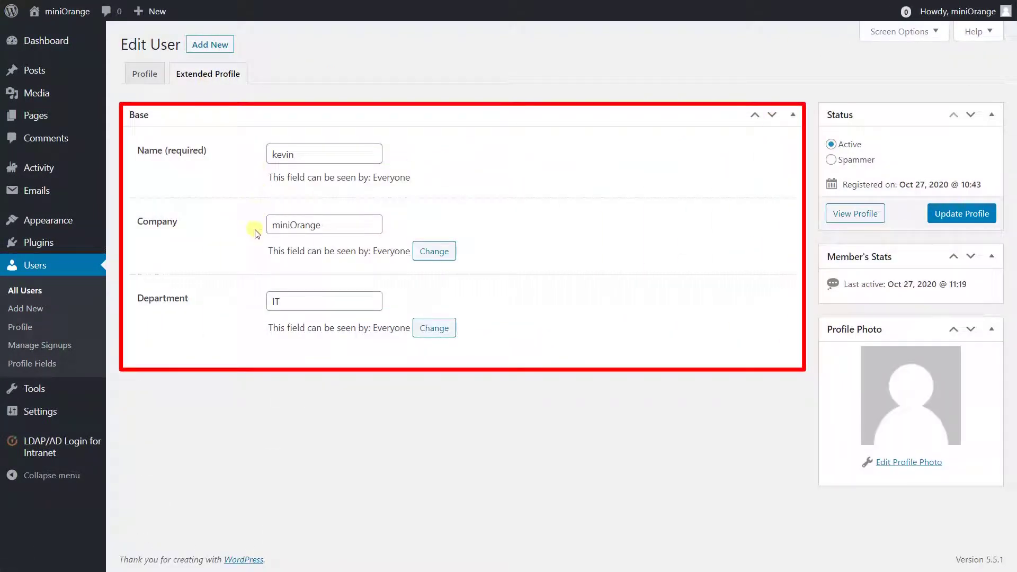